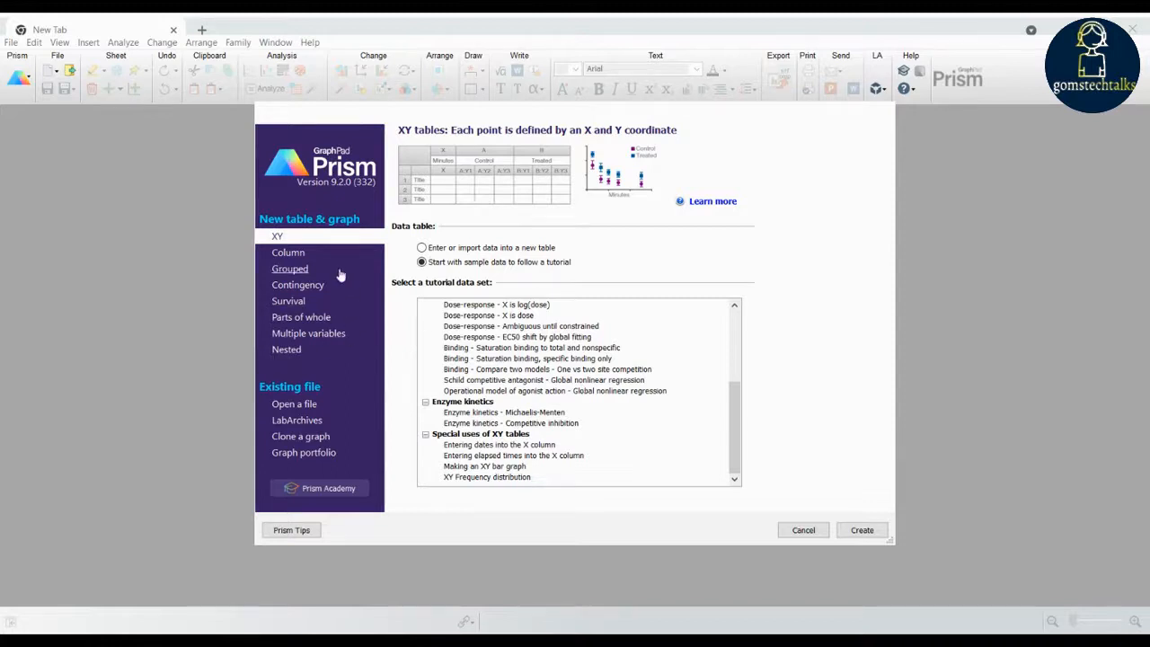
- Create a Column table from the Ordinary one-way ANOVA tutorial data set
left_click(342, 260)
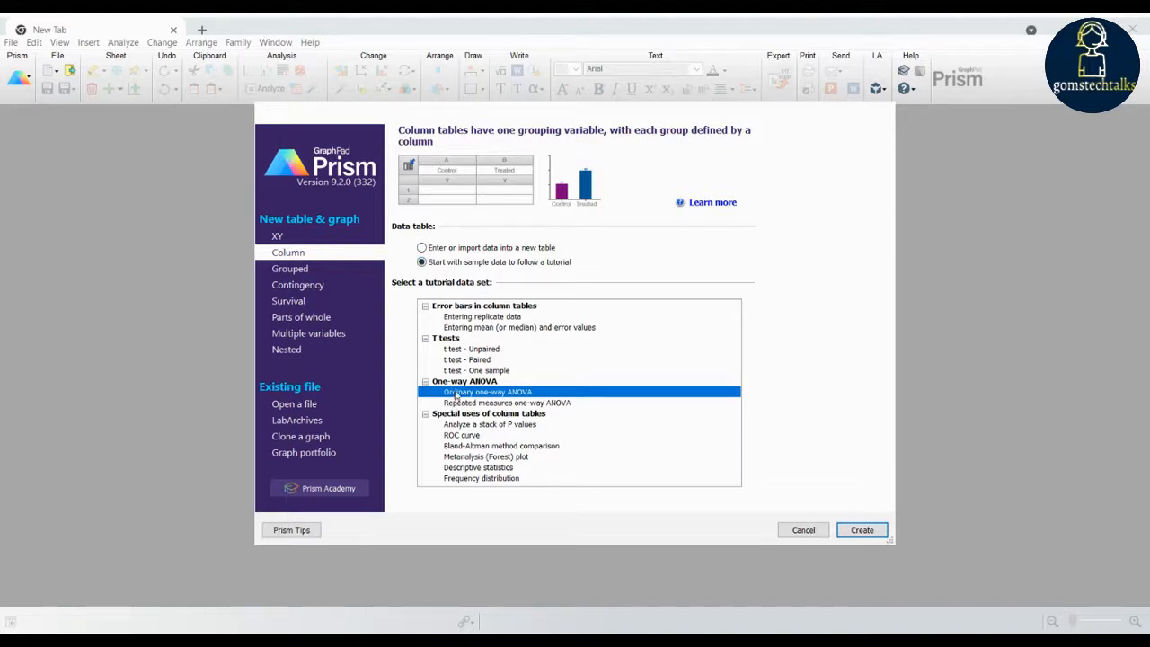
left_click(852, 532)
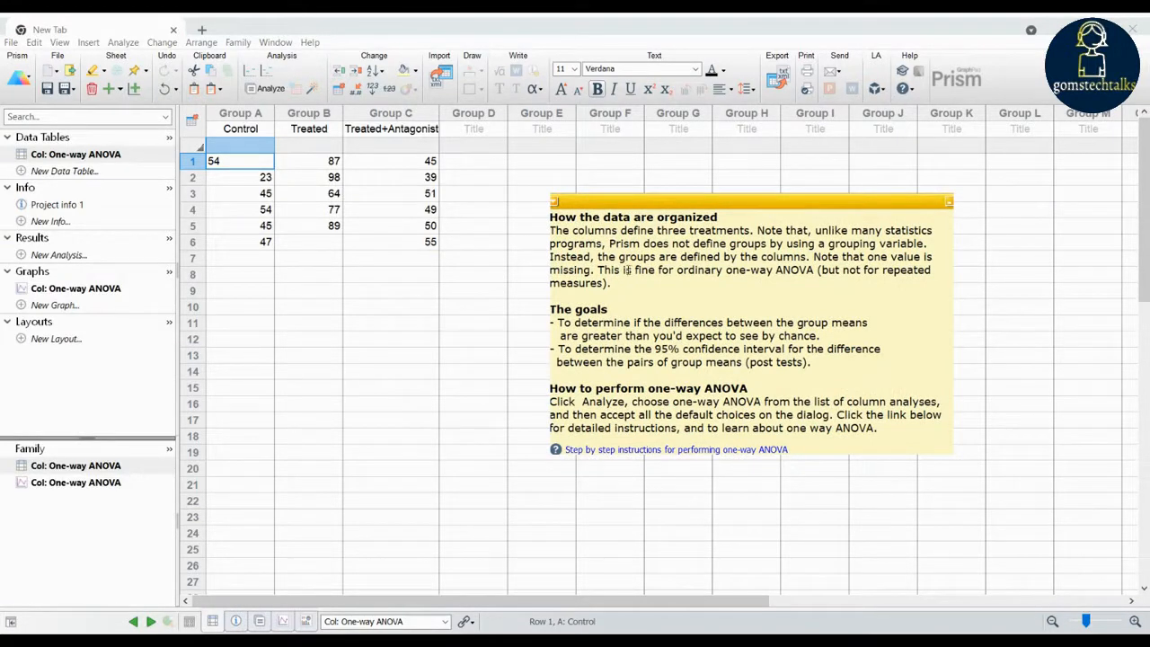
- Read the tutorial note's sections on data organization, goals and how to perform one-way ANOVA
left_click_drag(554, 218, 743, 212)
left_click_drag(762, 294, 531, 234)
left_click(570, 244)
left_click_drag(666, 348, 857, 348)
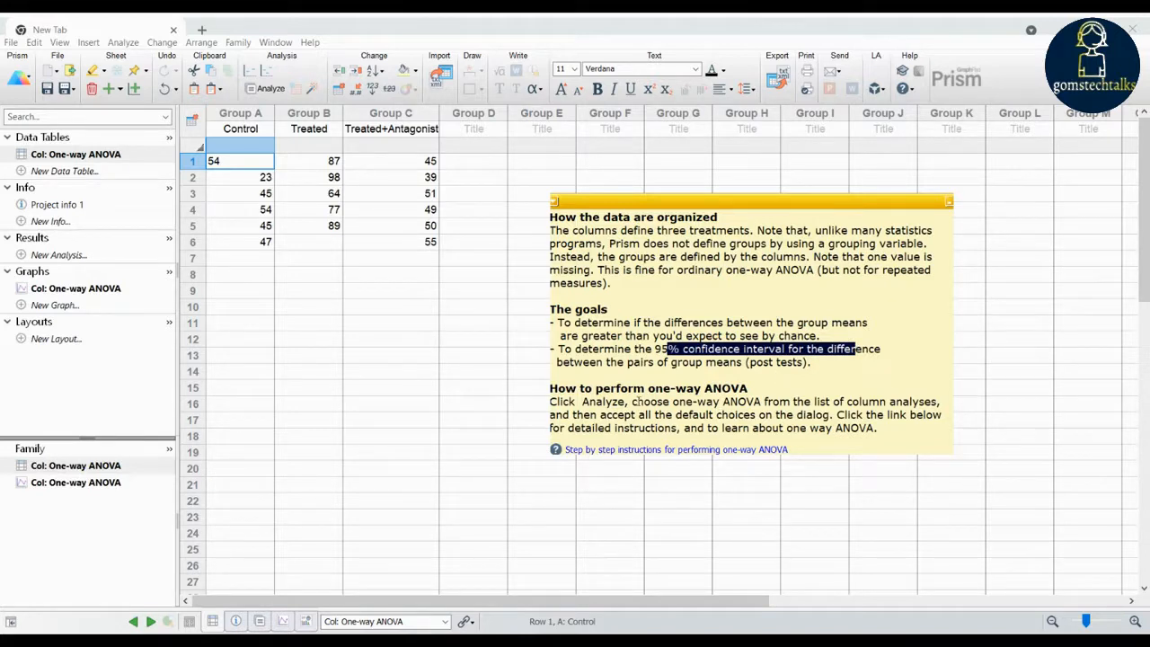
left_click(687, 322)
left_click_drag(818, 366, 550, 218)
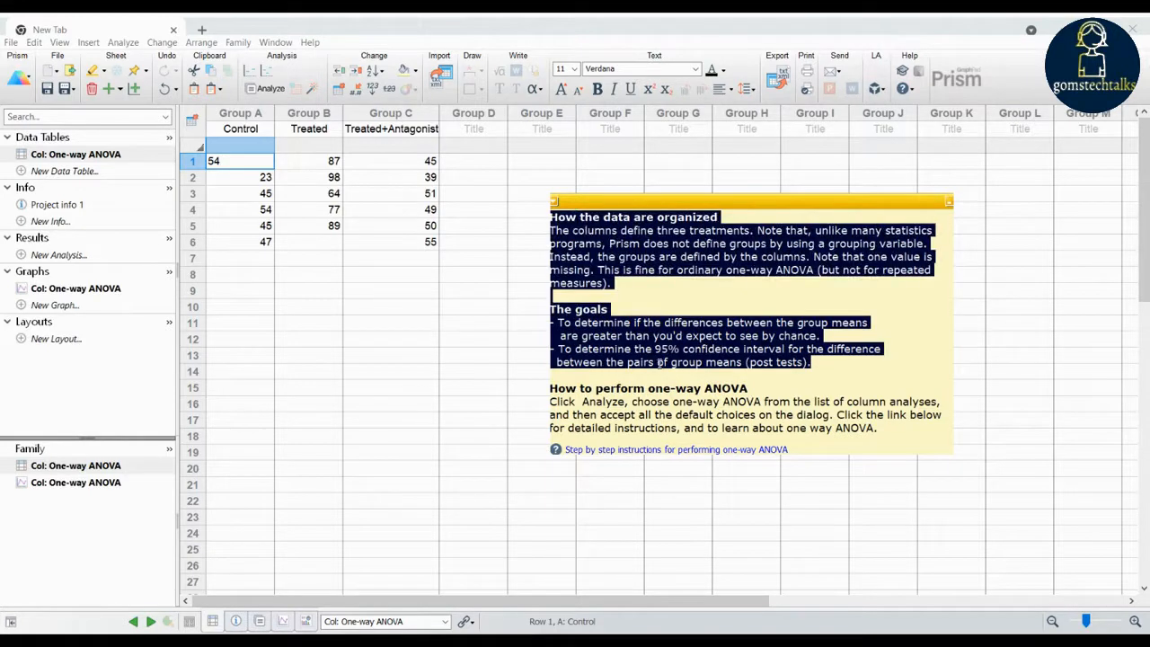
left_click(571, 401)
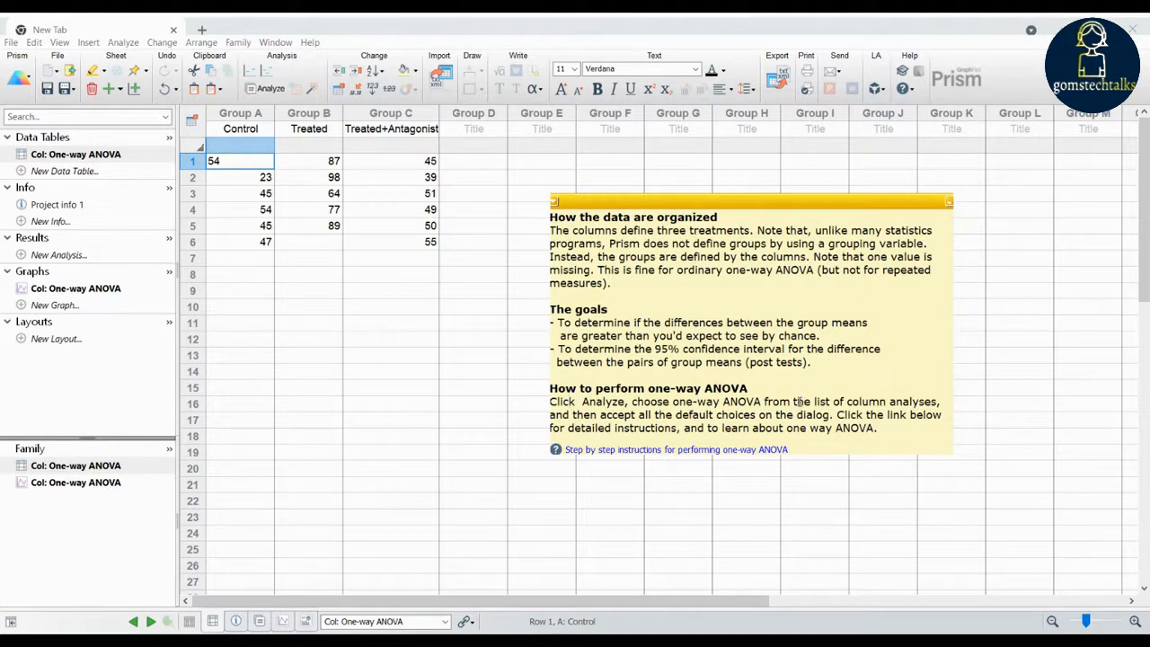
- Move the tutorial note farther away from the data columns and select the One-way ANOVA data table
left_click_drag(759, 213, 910, 363)
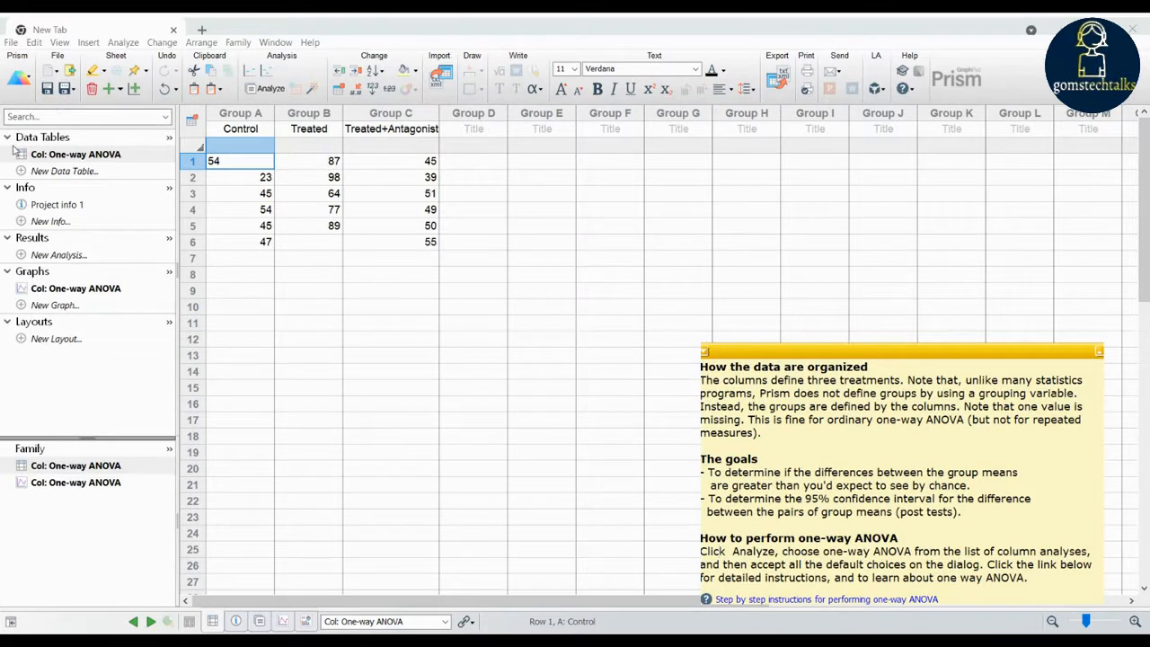
left_click(83, 155)
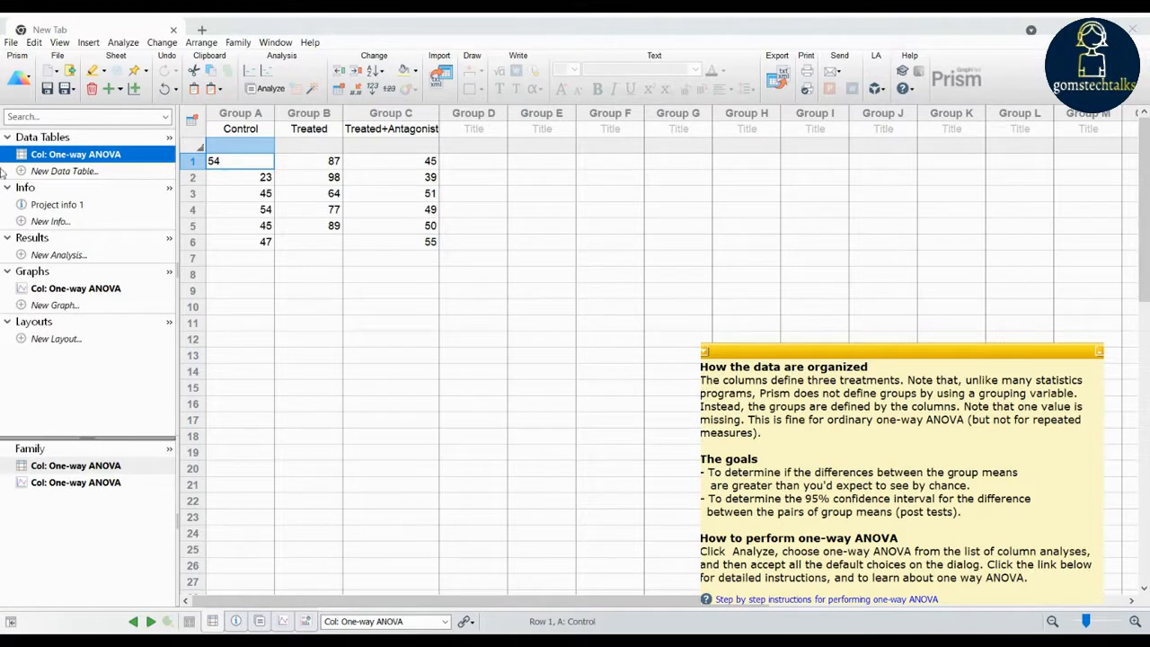
left_click(11, 42)
left_click(40, 43)
left_click(39, 43)
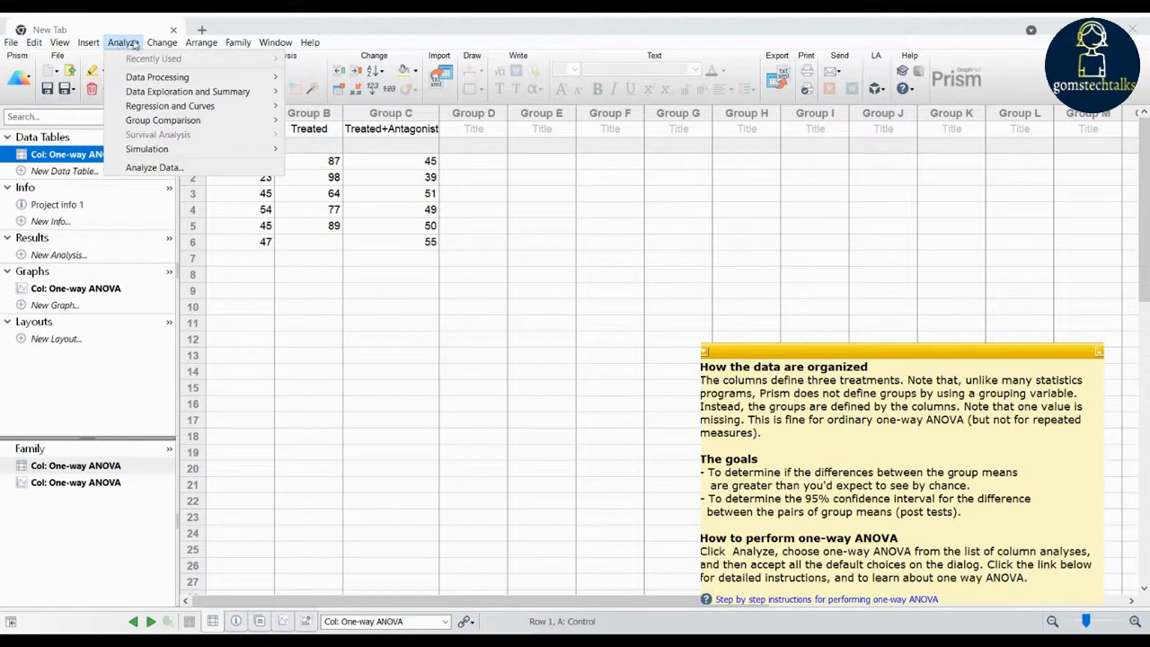
mouse_move(224, 48)
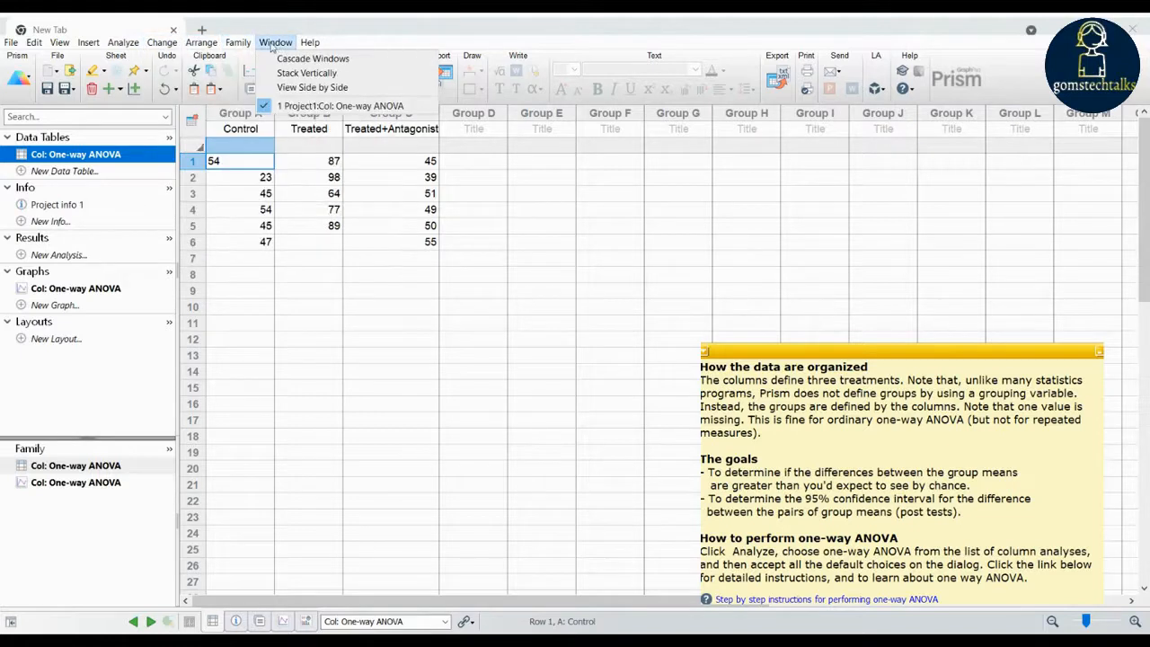
mouse_move(309, 45)
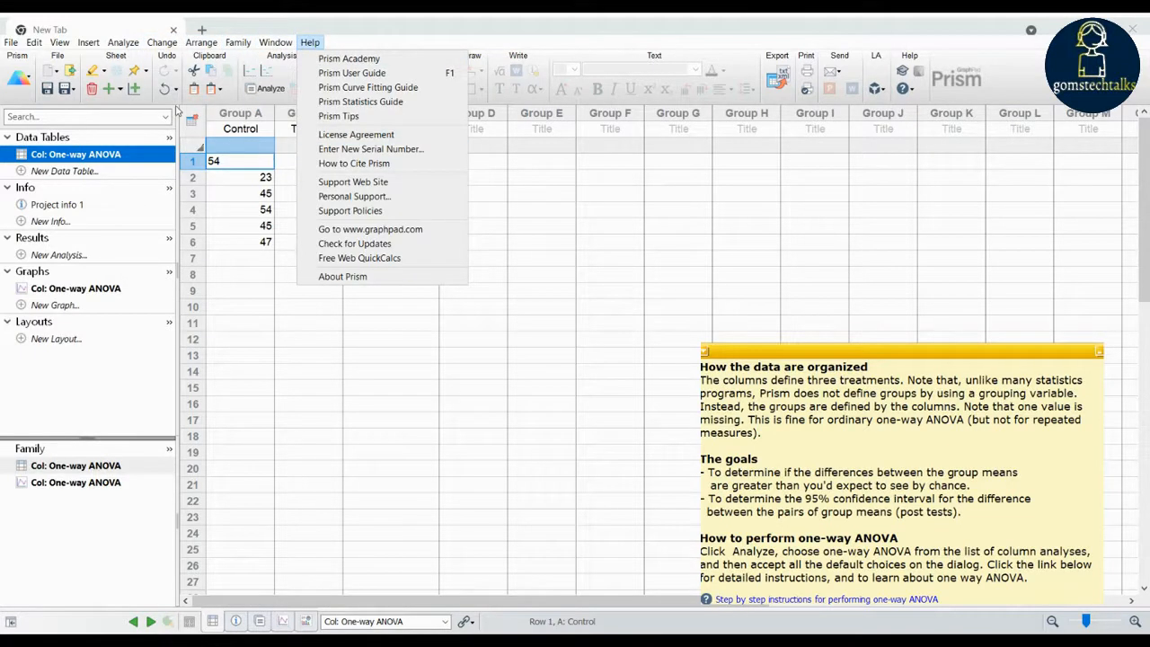
left_click(177, 108)
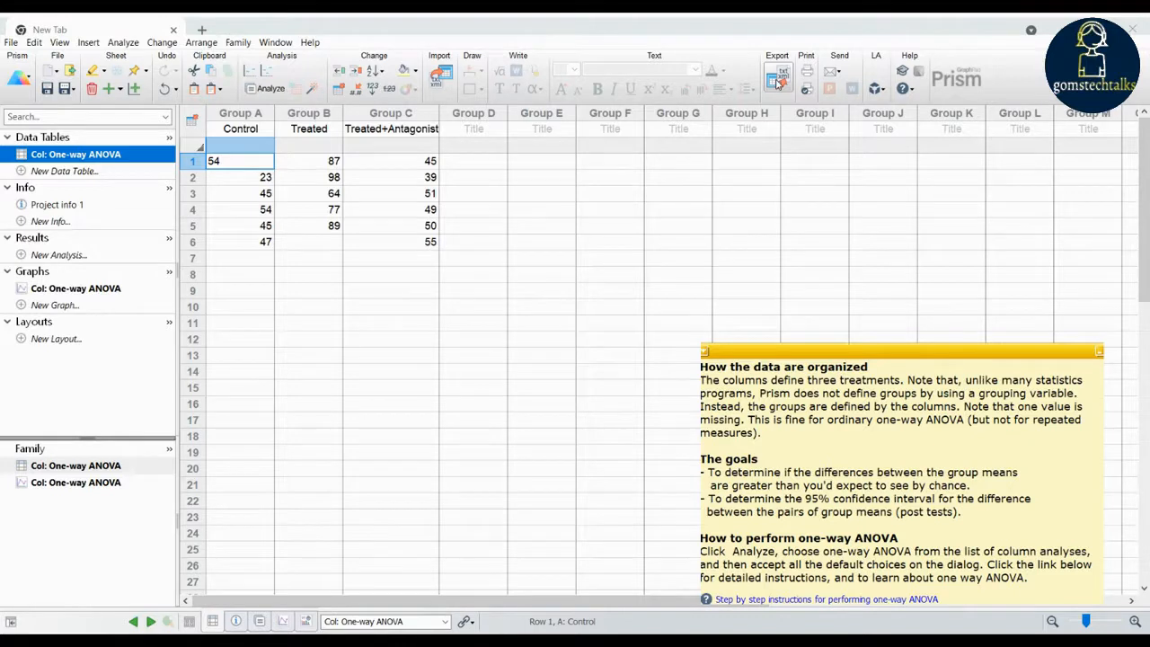
- Inspect the Control and Treated columns, checking the cells around row 6 for missing values
left_click(256, 177)
left_click(283, 248)
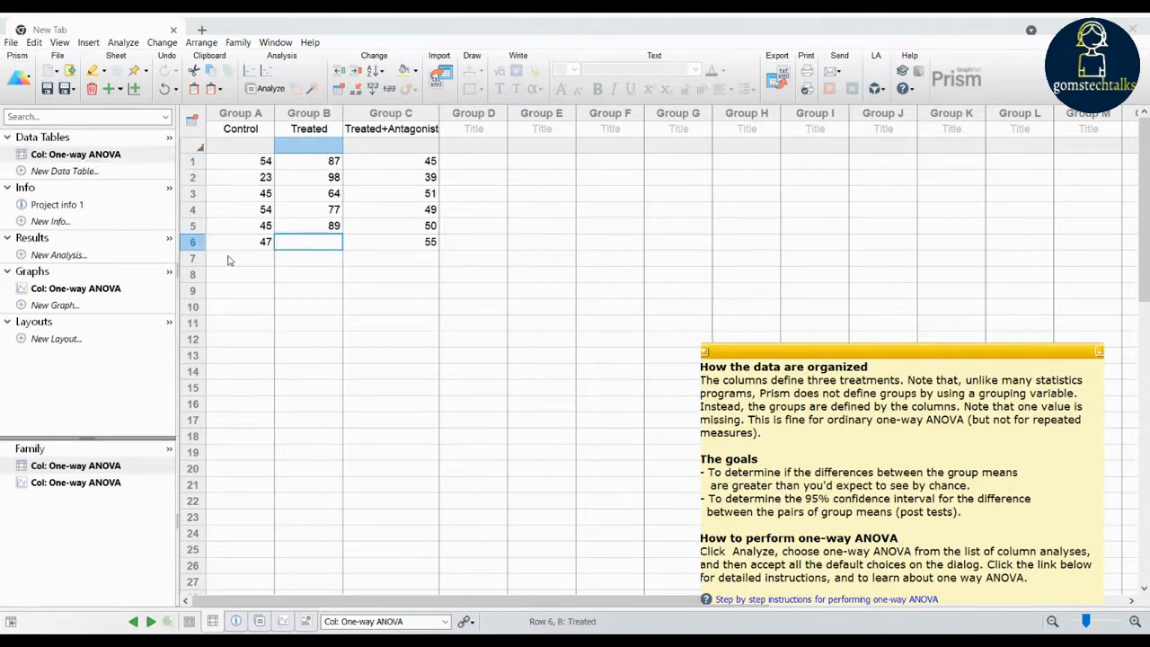
left_click(249, 262)
left_click(326, 245)
- Start a One-way ANOVA (and nonparametric or mixed) analysis of the Control, Treated and Treated+Antagonist data sets
left_click(268, 91)
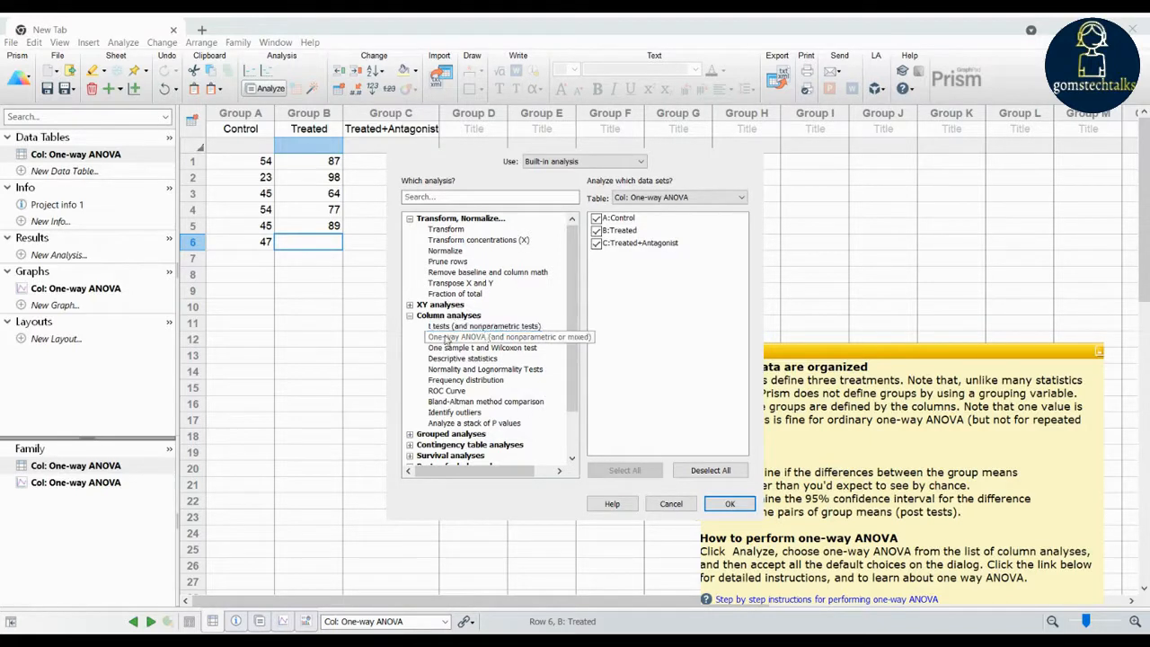
left_click(440, 339)
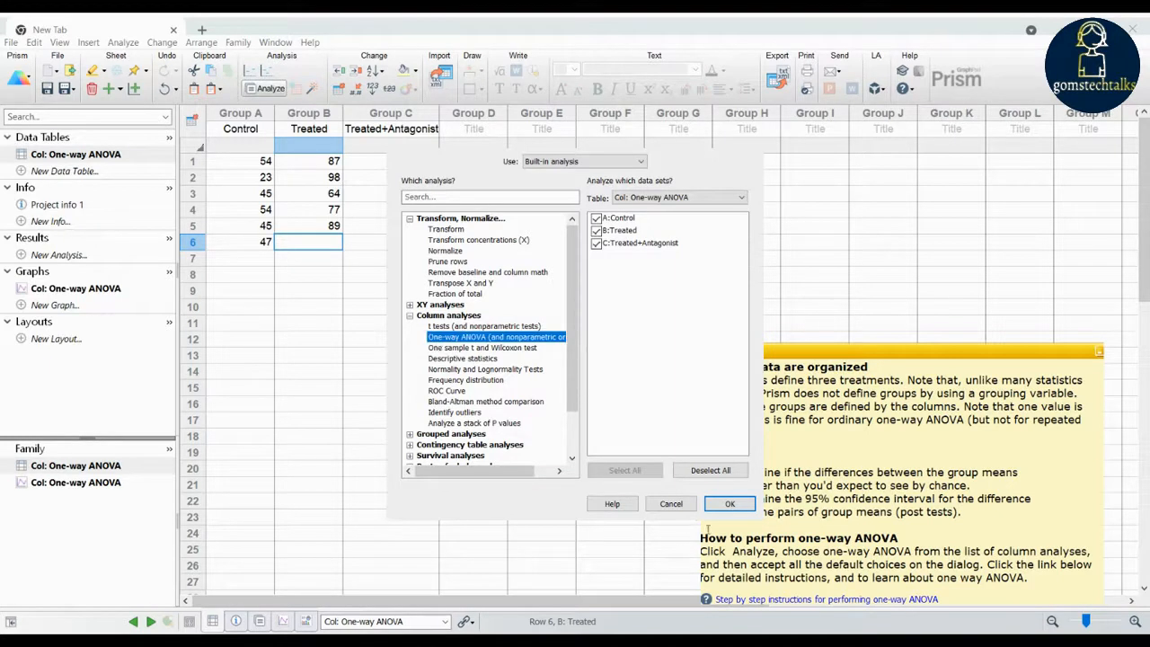
left_click(735, 508)
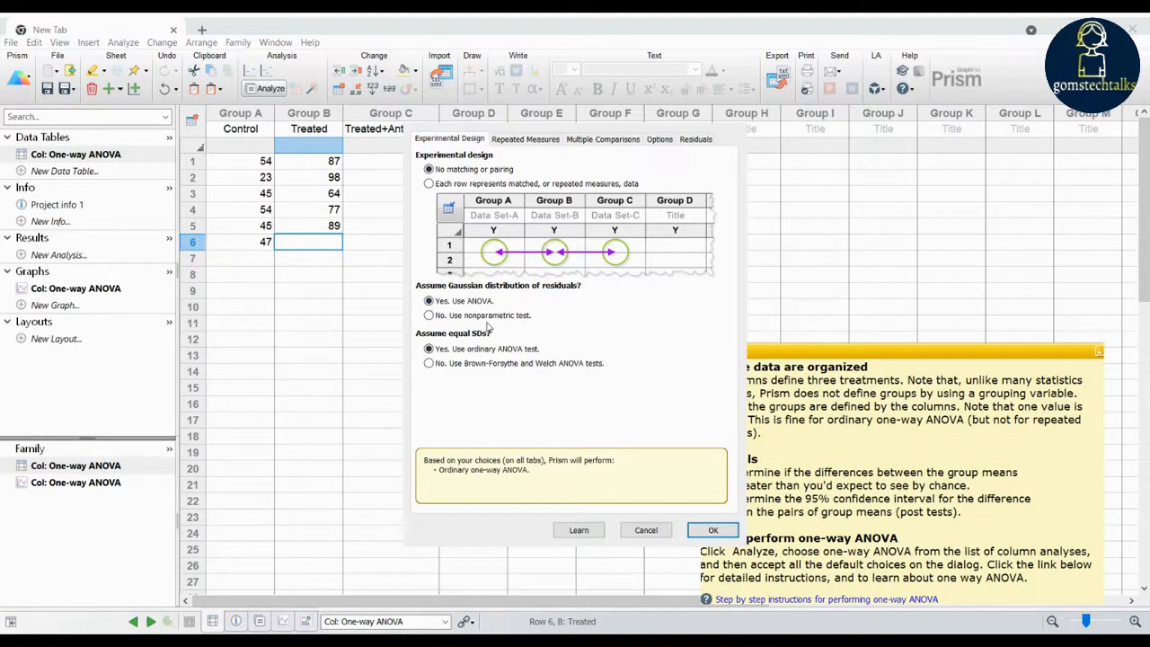
- Run the ANOVA assuming Gaussian residuals, with the mean of each column compared with the mean of every other column
left_click(429, 316)
left_click(429, 301)
left_click(511, 142)
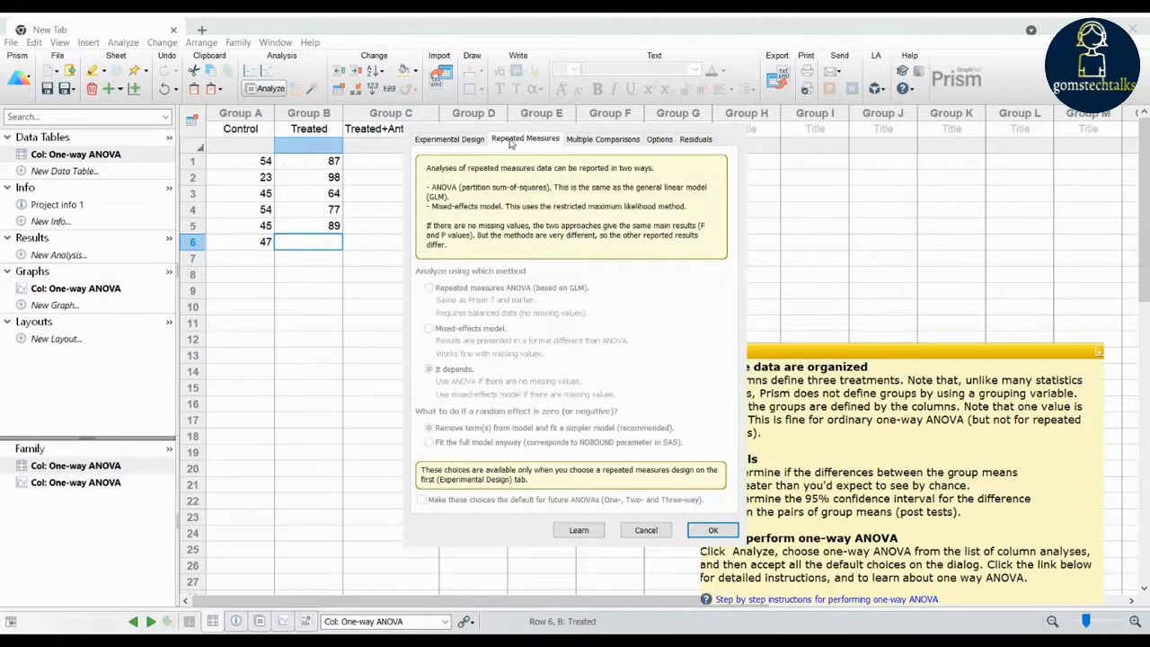
left_click(599, 144)
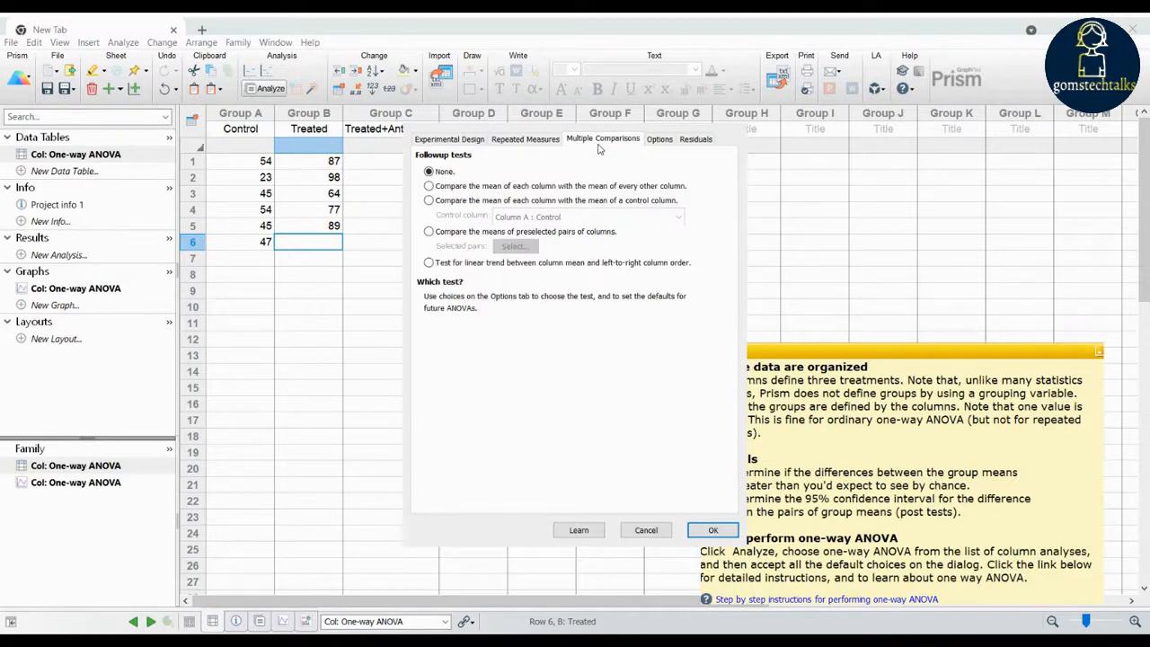
left_click(428, 186)
left_click(665, 141)
left_click(636, 141)
left_click(731, 536)
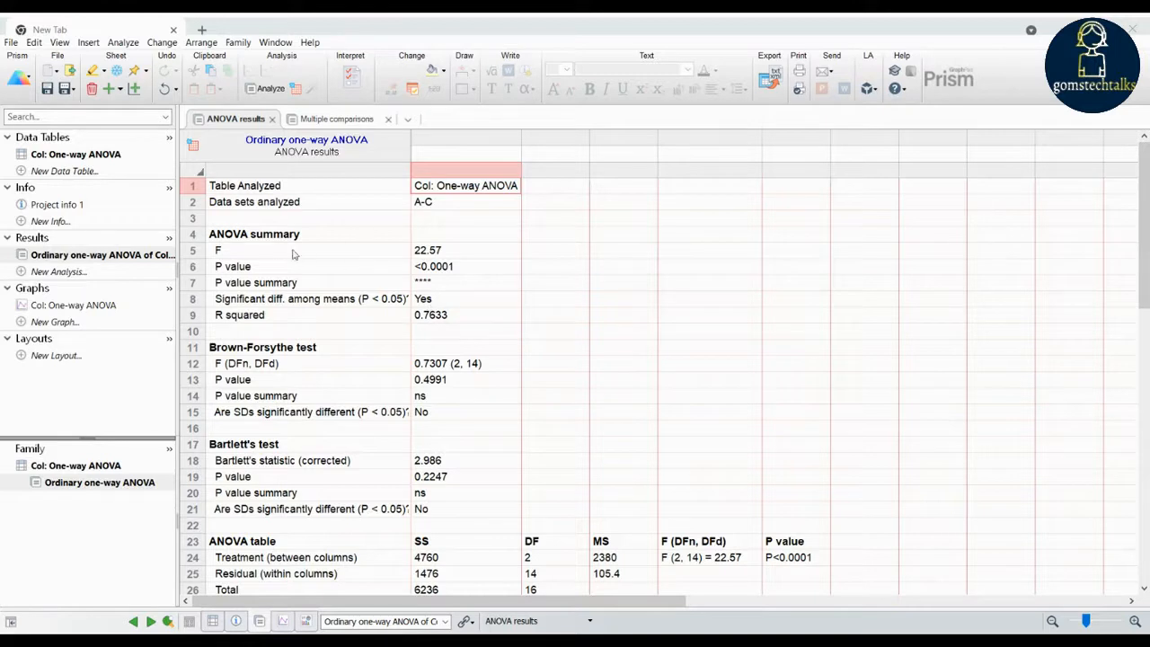
- Review the F and P values in the ANOVA results and the multiple comparisons results
left_click(227, 252)
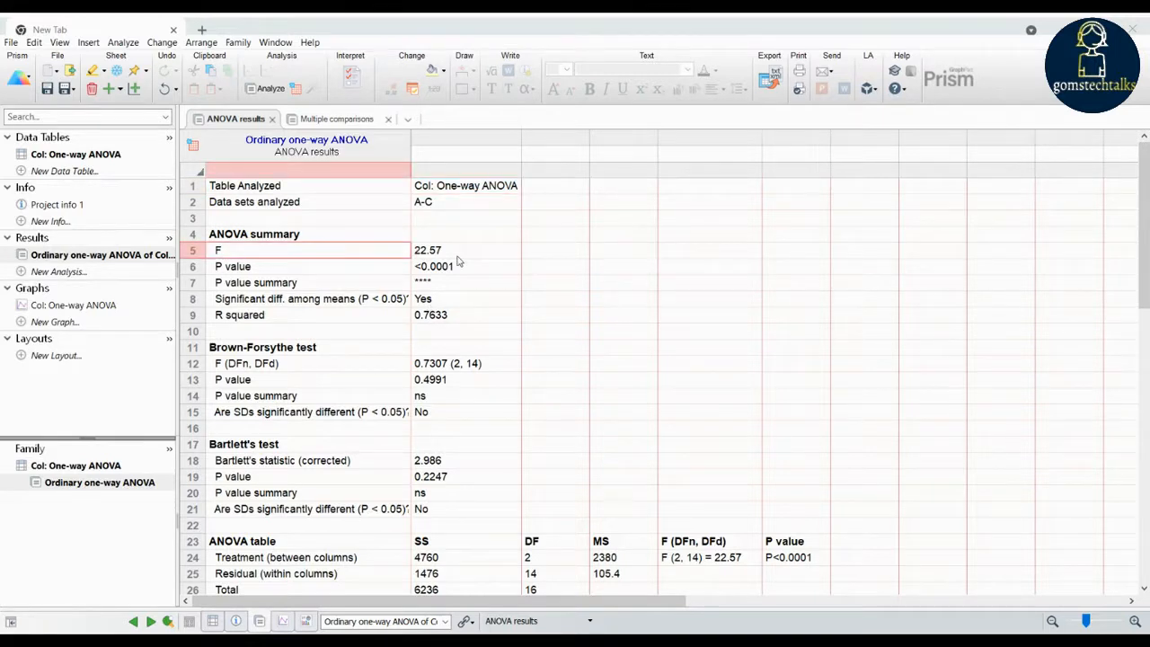
left_click(255, 270)
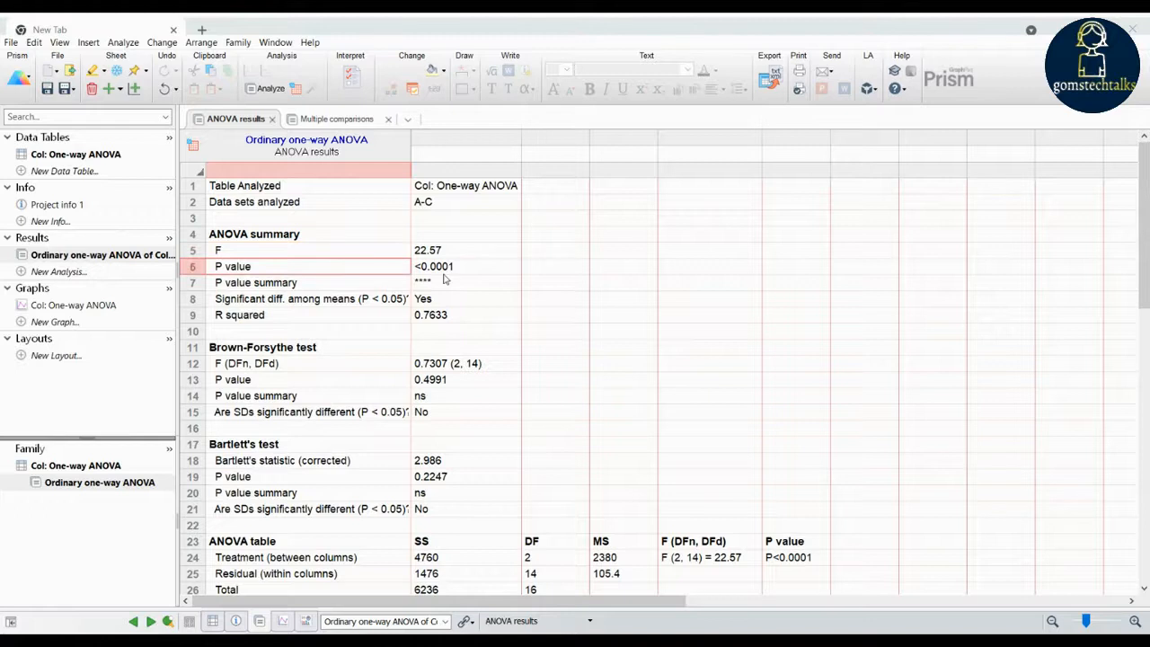
scroll(396, 356, "down", 3)
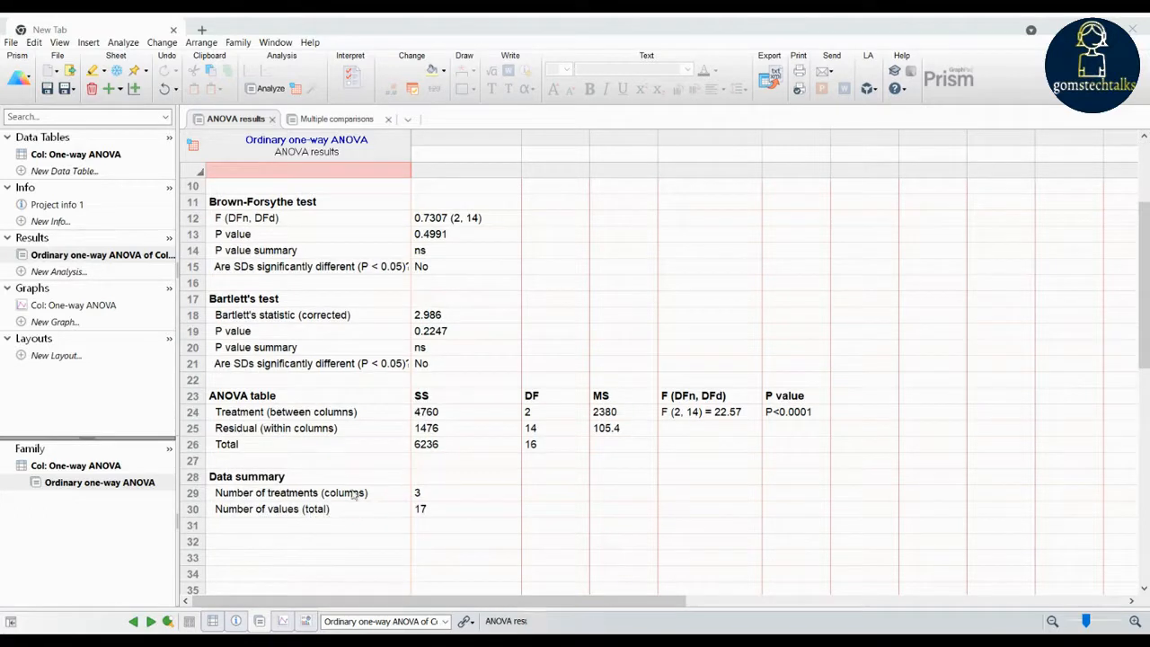
scroll(418, 493, "up", 3)
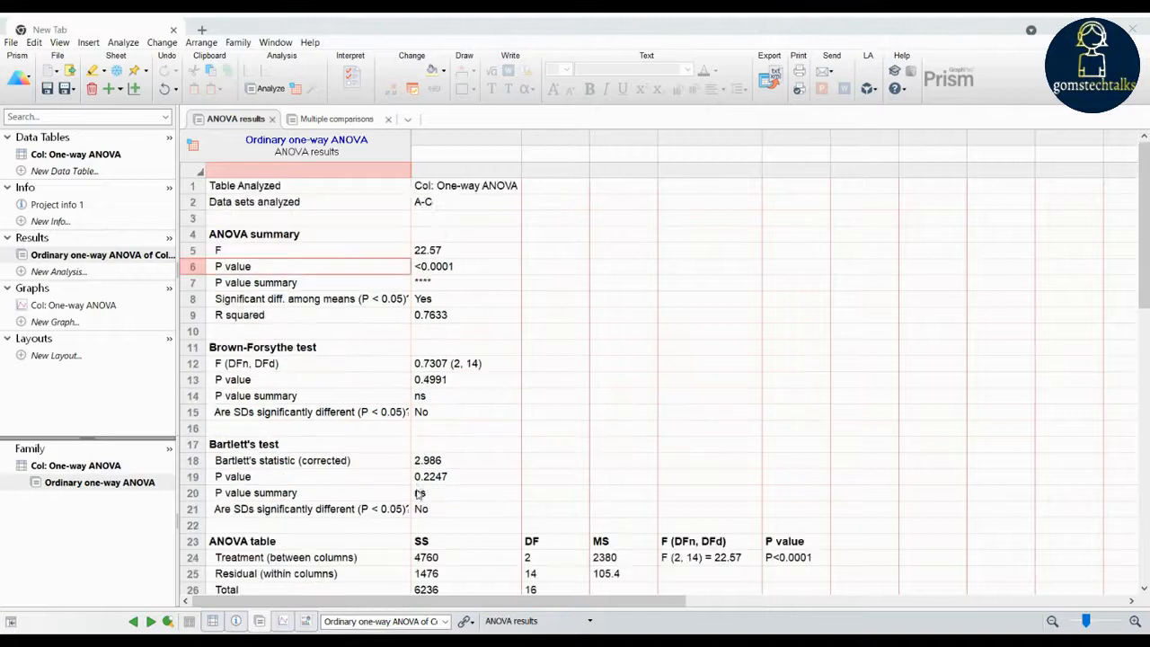
left_click(319, 119)
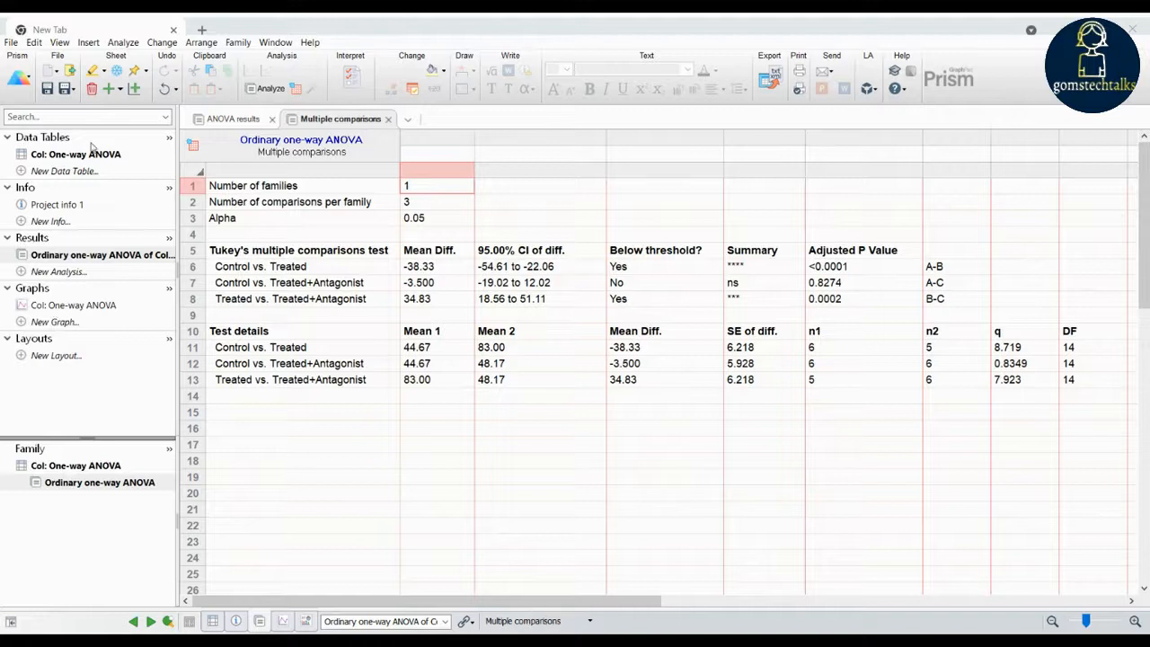
- Open the One-way ANOVA graph and compare the Individual values, Box and violin, and Mean/median & error graph types
left_click(54, 305)
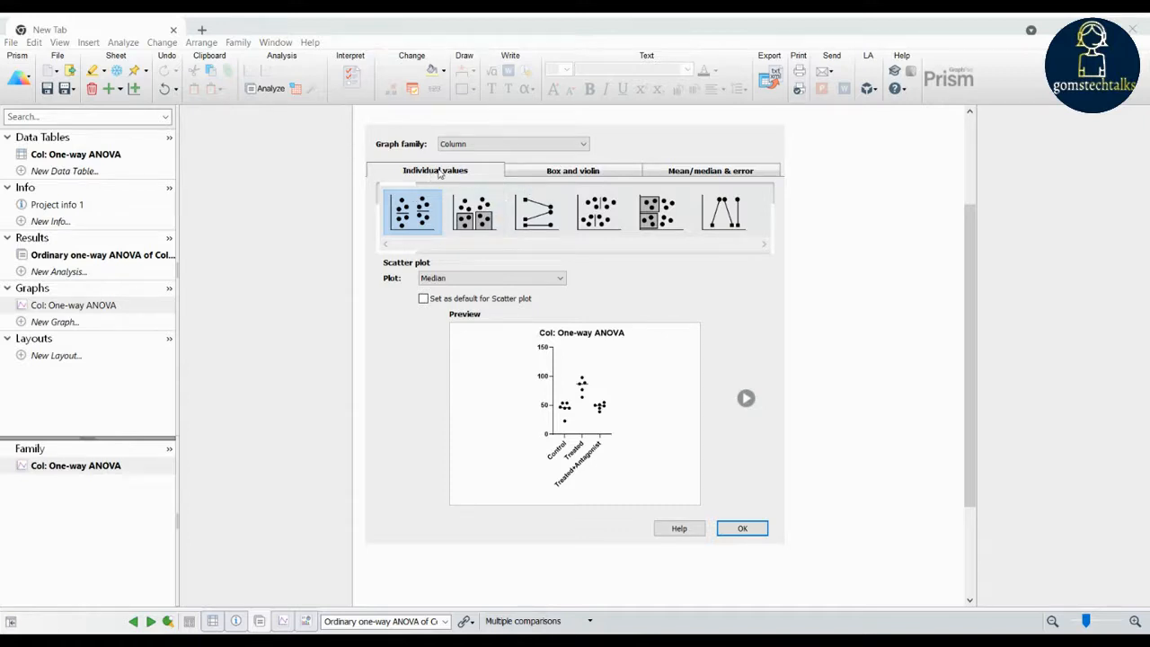
left_click(582, 172)
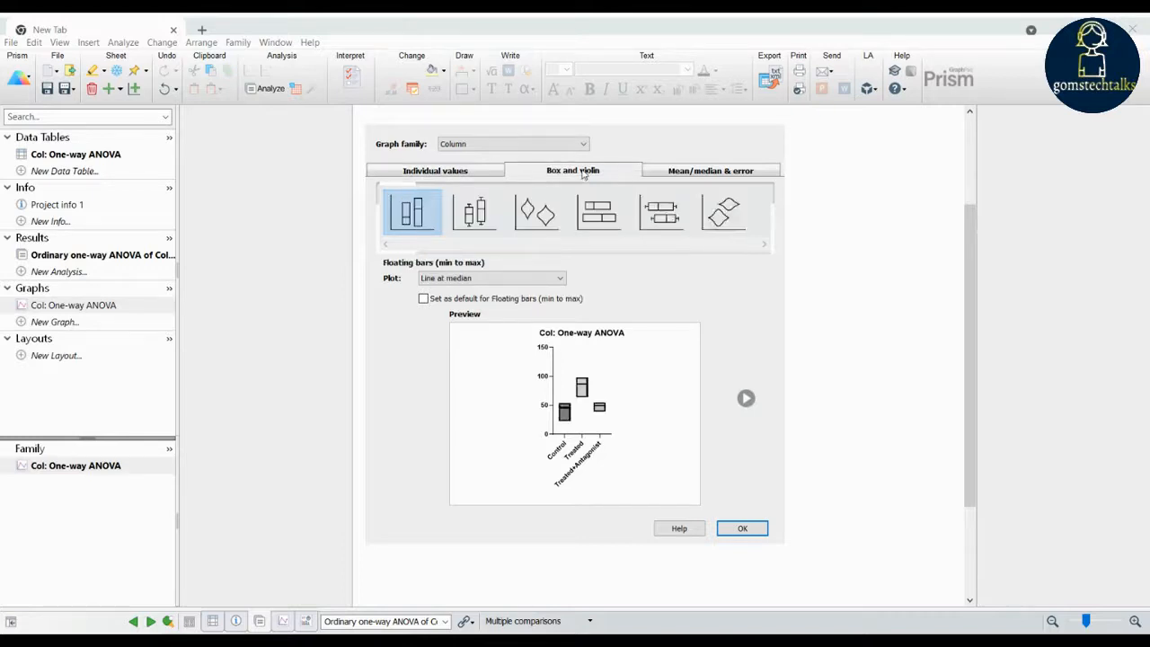
left_click(708, 177)
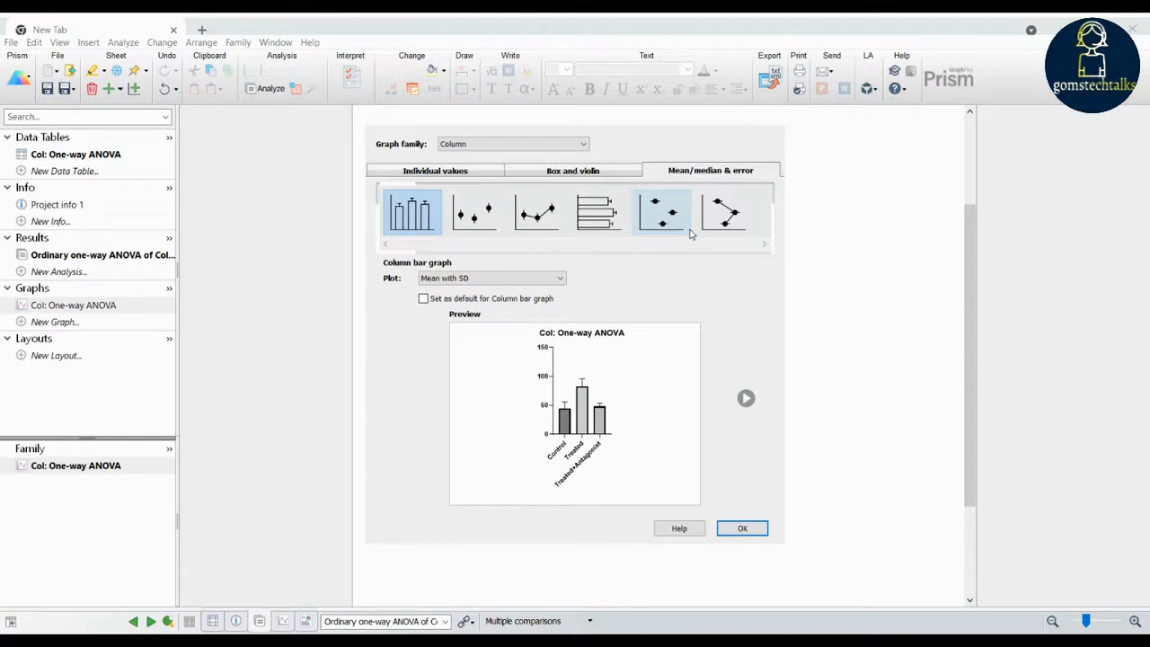
left_click(420, 177)
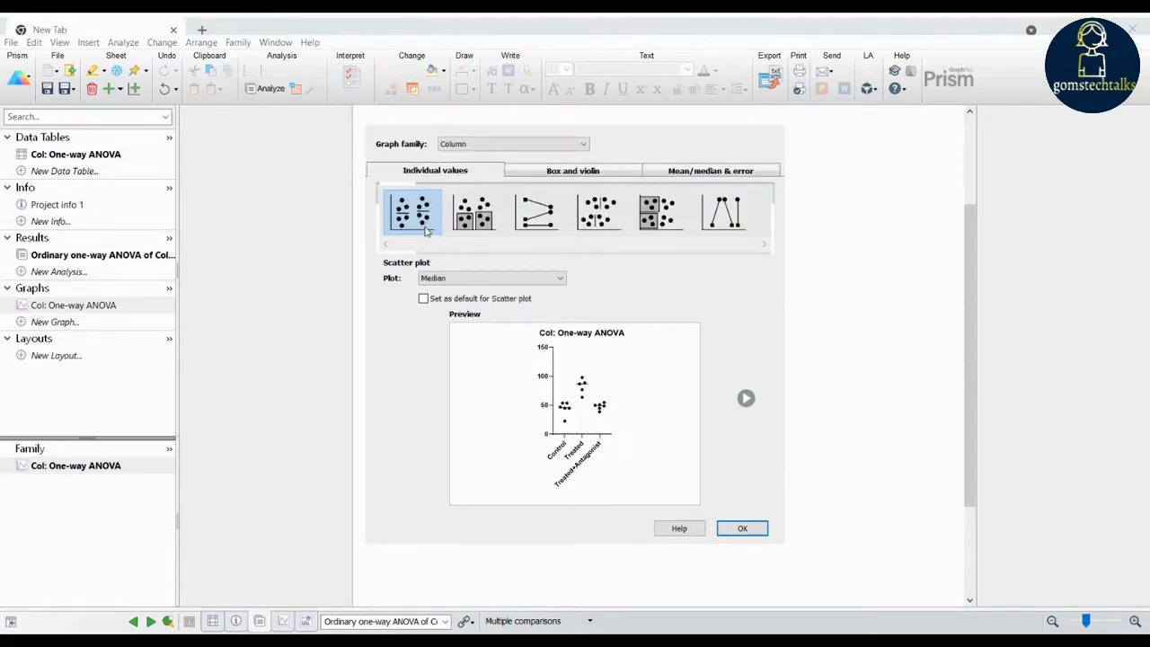
- Create the column graph as a horizontal scatter plot with bar showing Mean with SD
left_click(473, 213)
left_click(536, 212)
left_click(600, 213)
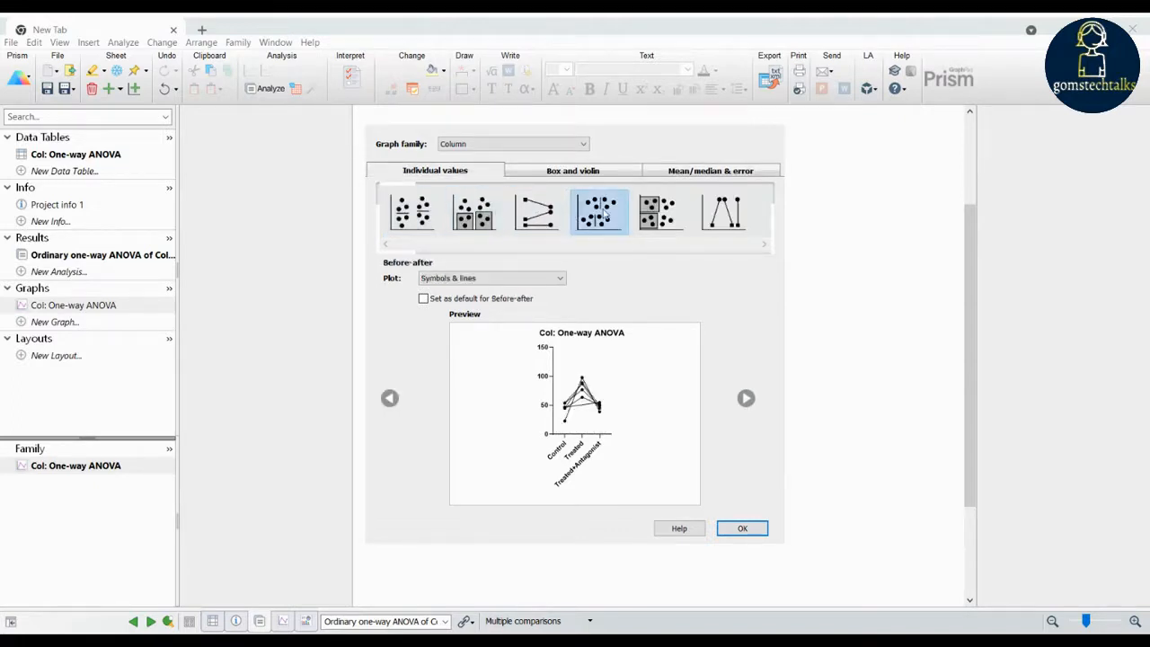
left_click(659, 212)
left_click(725, 213)
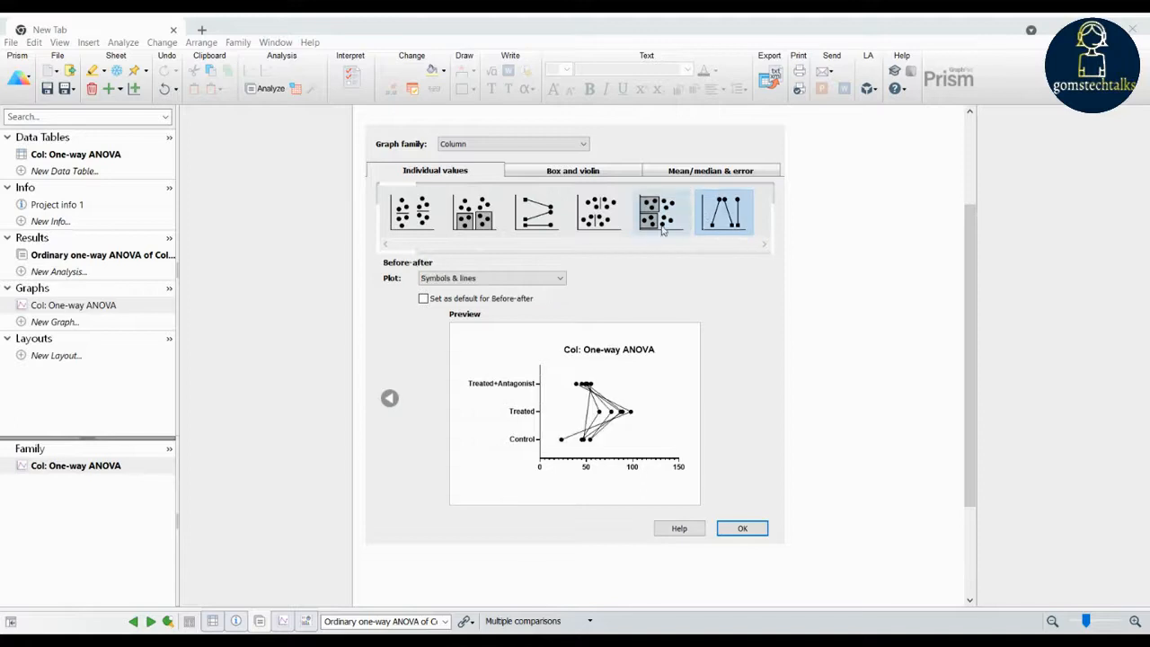
left_click(660, 225)
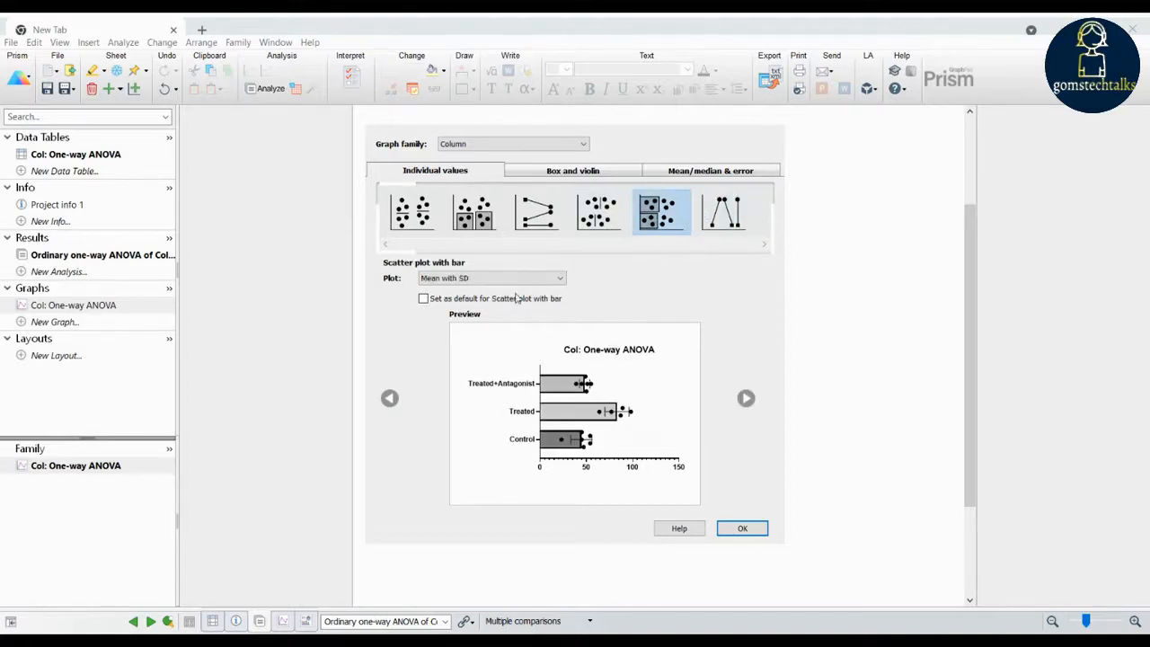
left_click(555, 279)
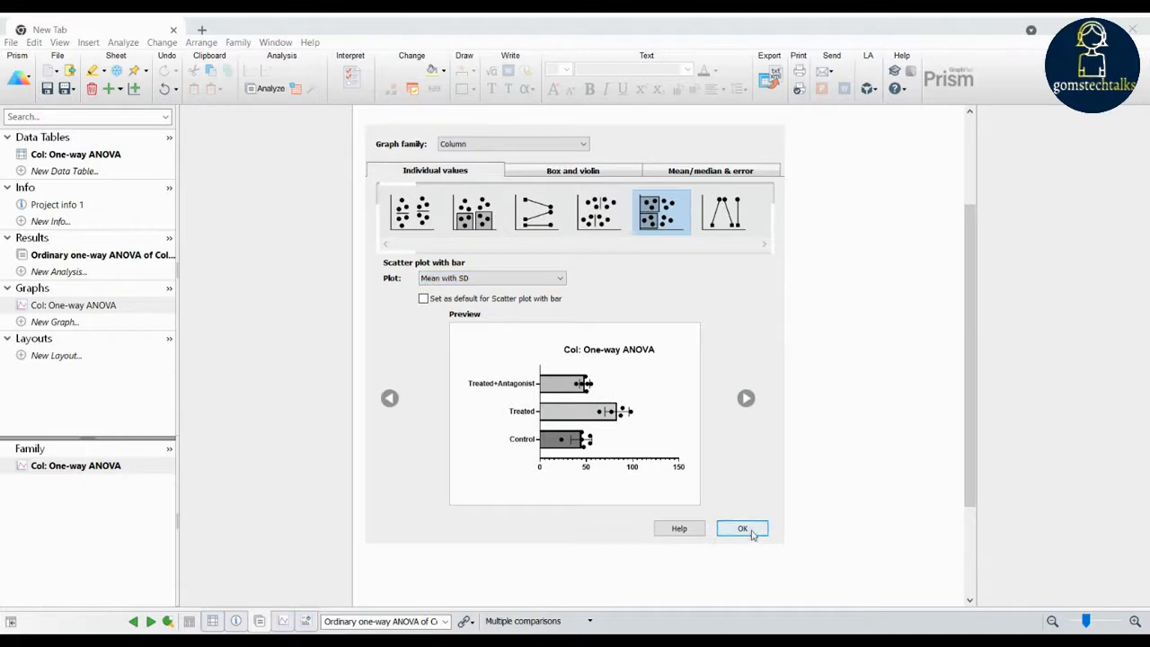
left_click(528, 145)
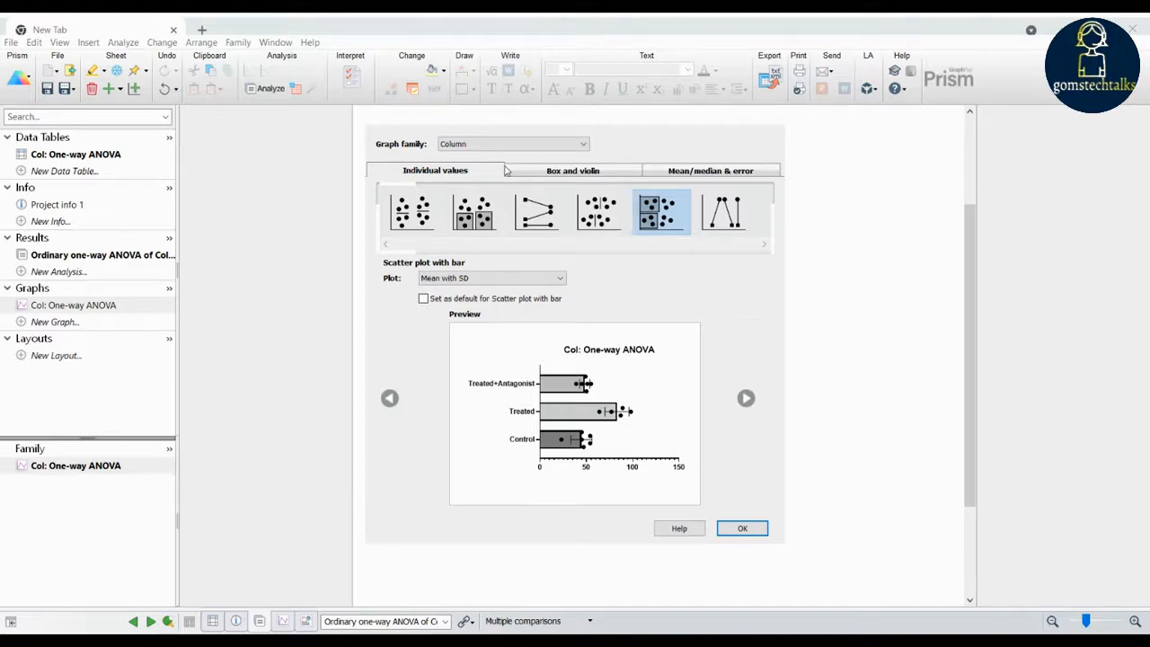
left_click(743, 530)
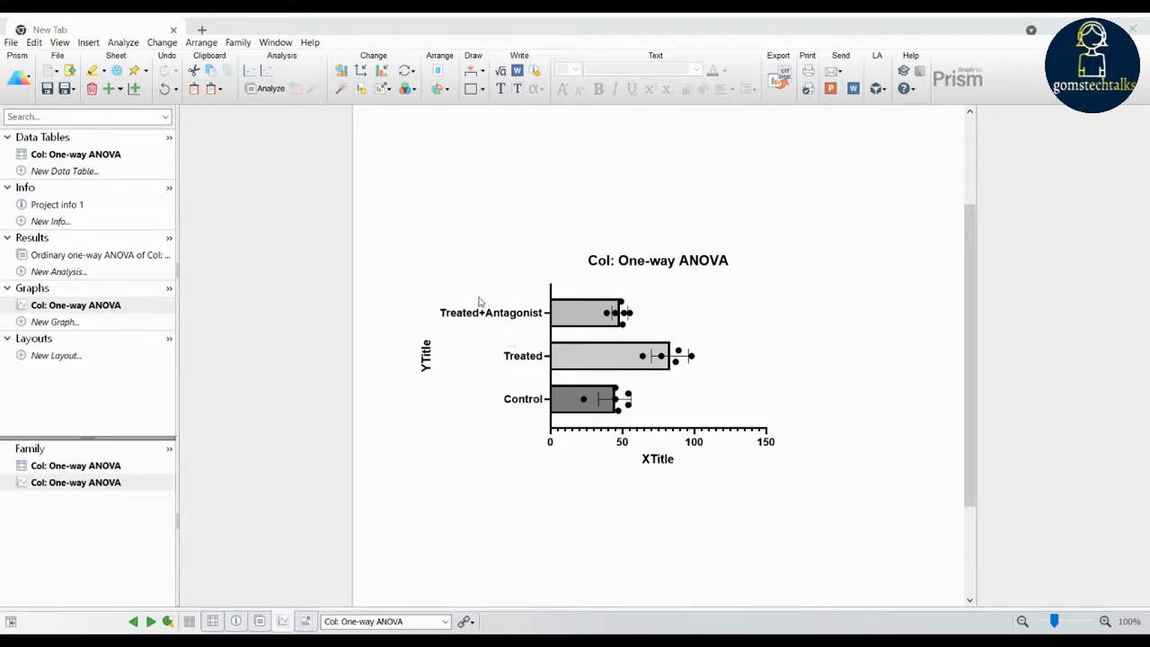
- Change the graph type to a vertical violin plot with the Violin plot only option
left_click(342, 76)
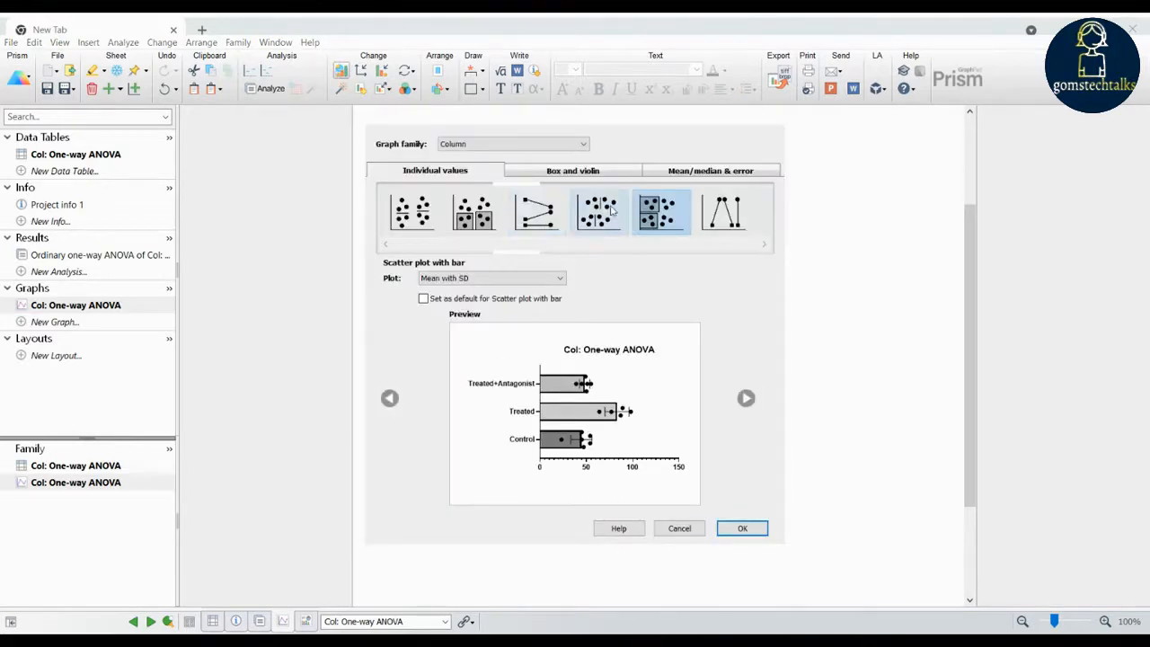
left_click(558, 176)
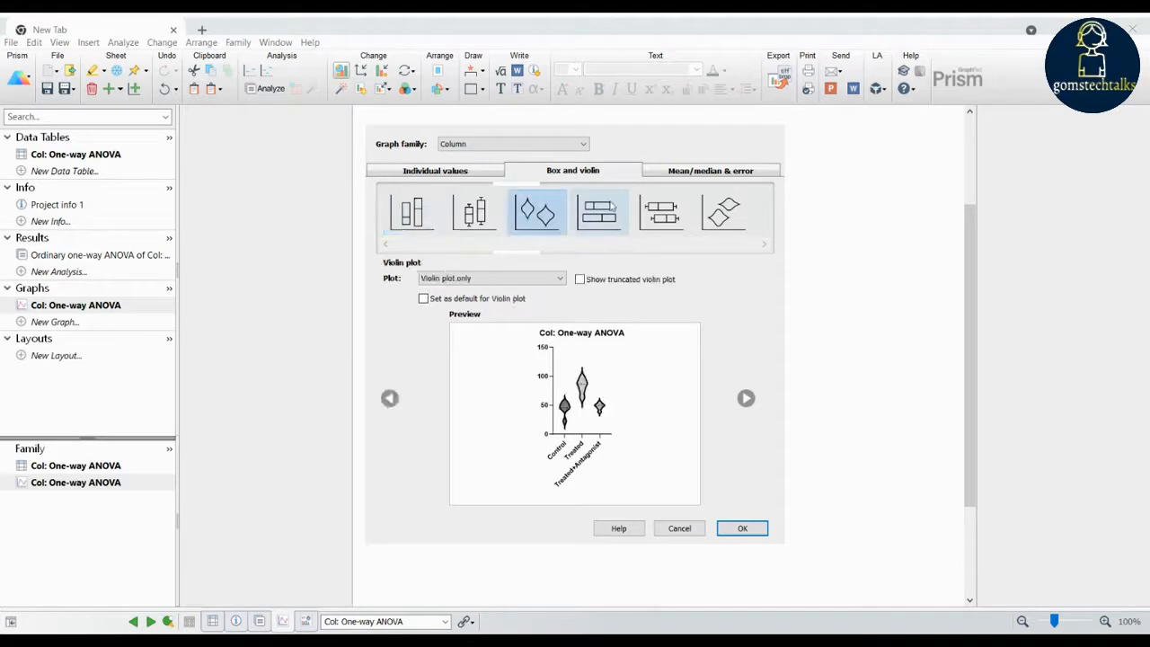
left_click(718, 529)
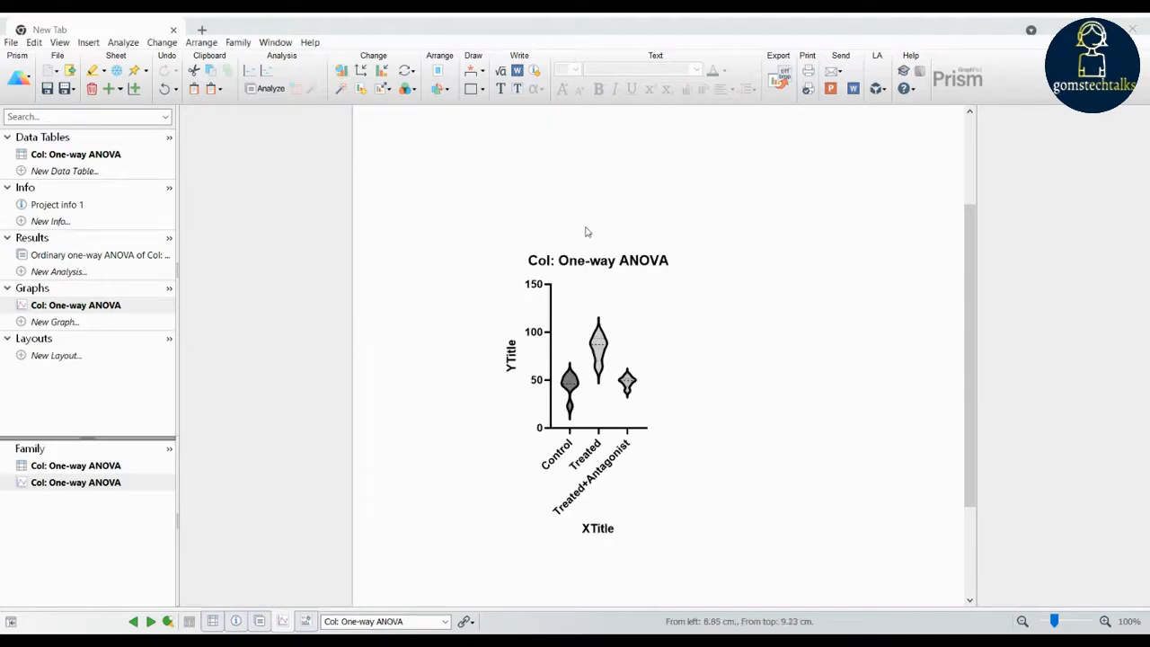